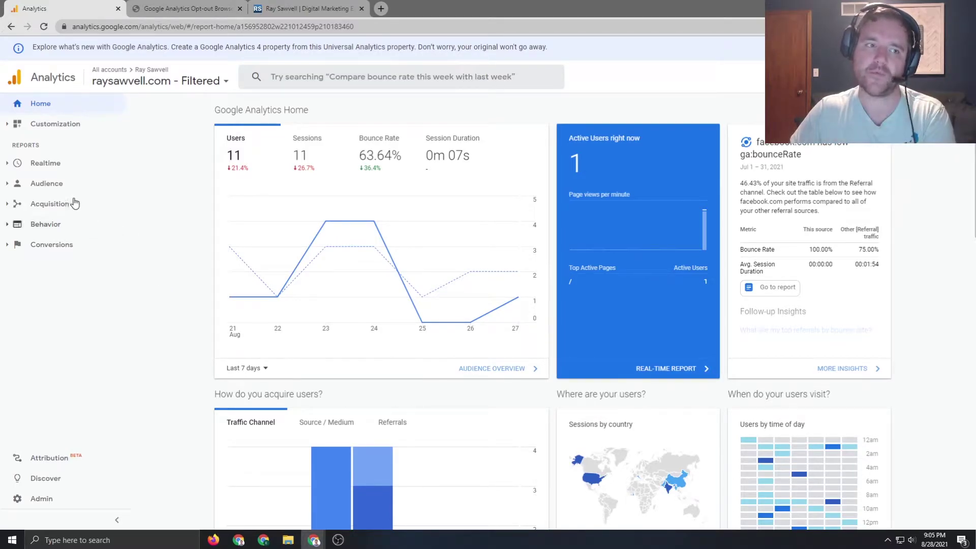
Check the raysawvell.com tab, then open Analytics' Realtime Overview showing 1 active user
{"action": "left_click", "coordinate": [308, 6]}
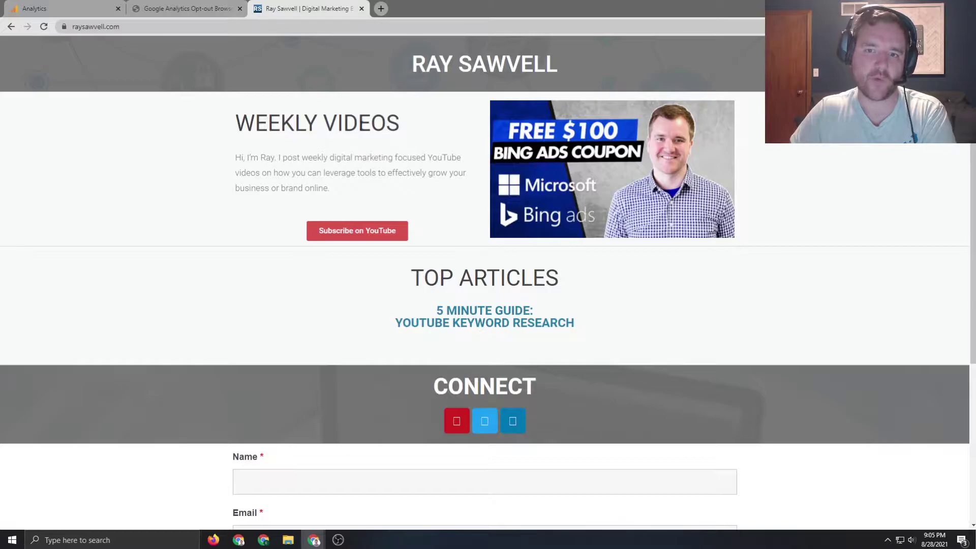
{"action": "left_click", "coordinate": [72, 6]}
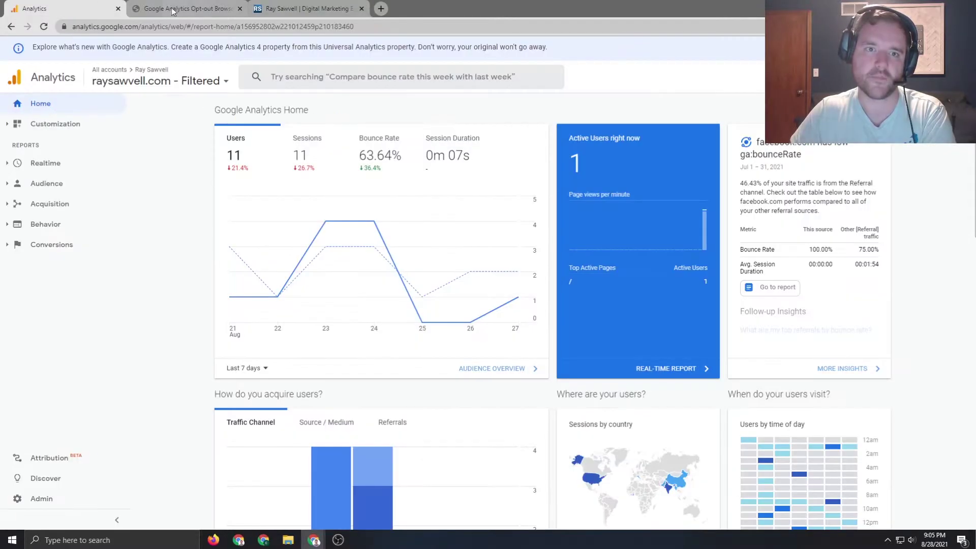
{"action": "left_click", "coordinate": [34, 163]}
{"action": "left_click", "coordinate": [51, 182]}
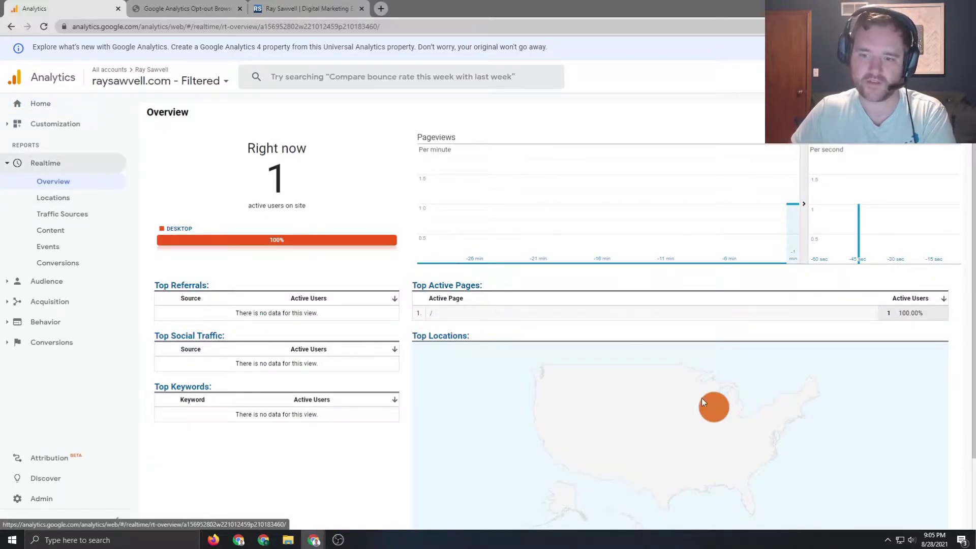
{"action": "mouse_move", "coordinate": [716, 410]}
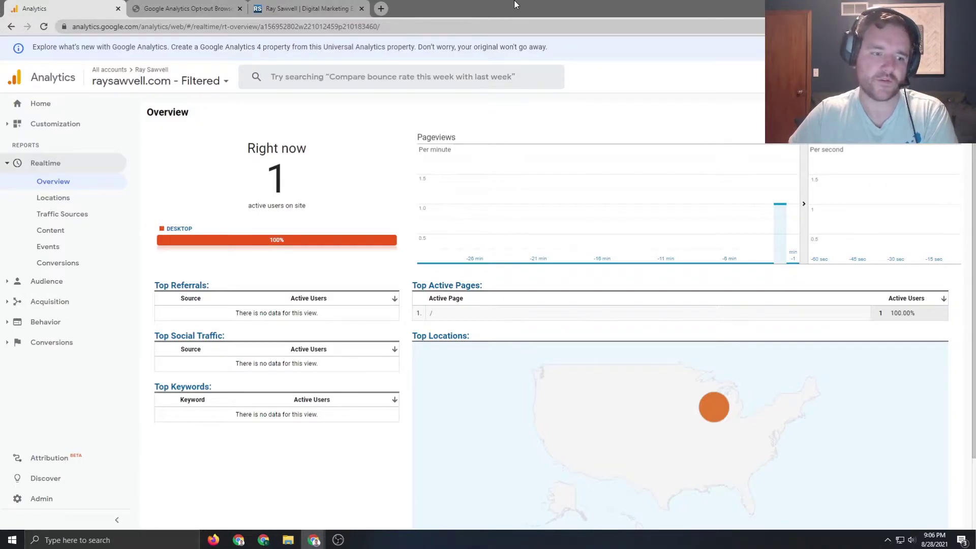
Start adding a new filter from the view's Filters list in Admin
{"action": "left_click", "coordinate": [53, 503]}
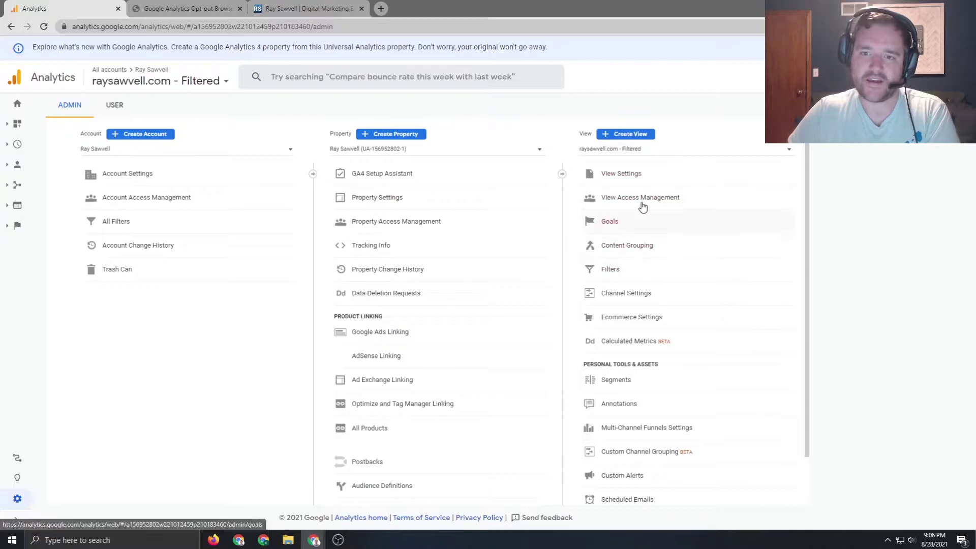
{"action": "left_click", "coordinate": [616, 272]}
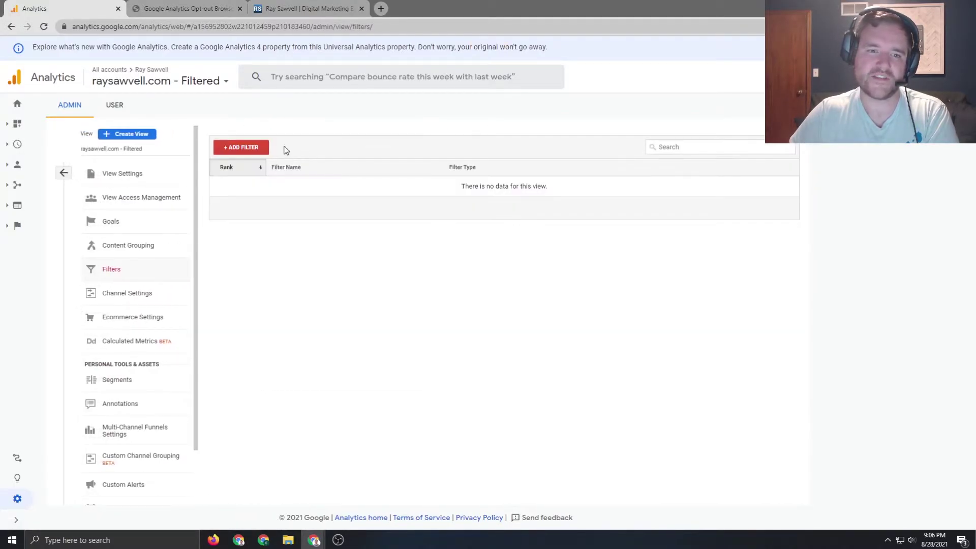
{"action": "left_click", "coordinate": [234, 147]}
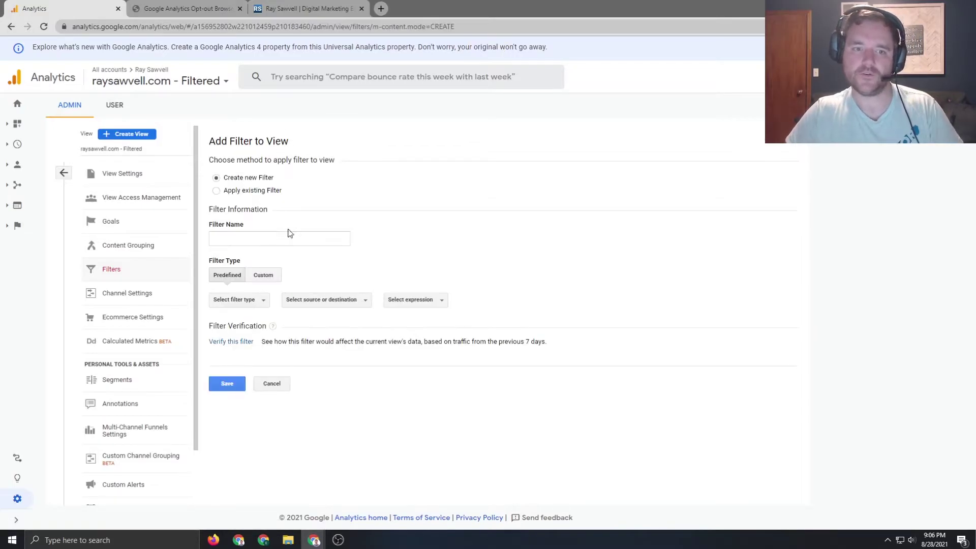
Name the filter 'Exclude Home Office' and make it a Custom Exclude on IP Address
{"action": "left_click", "coordinate": [248, 234]}
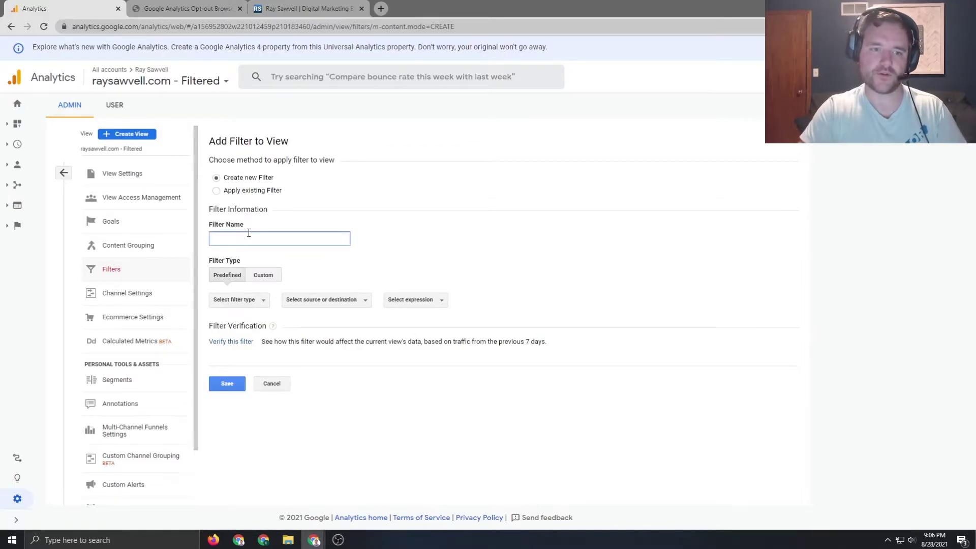
{"action": "type", "text": "Exclude Home Offic"}
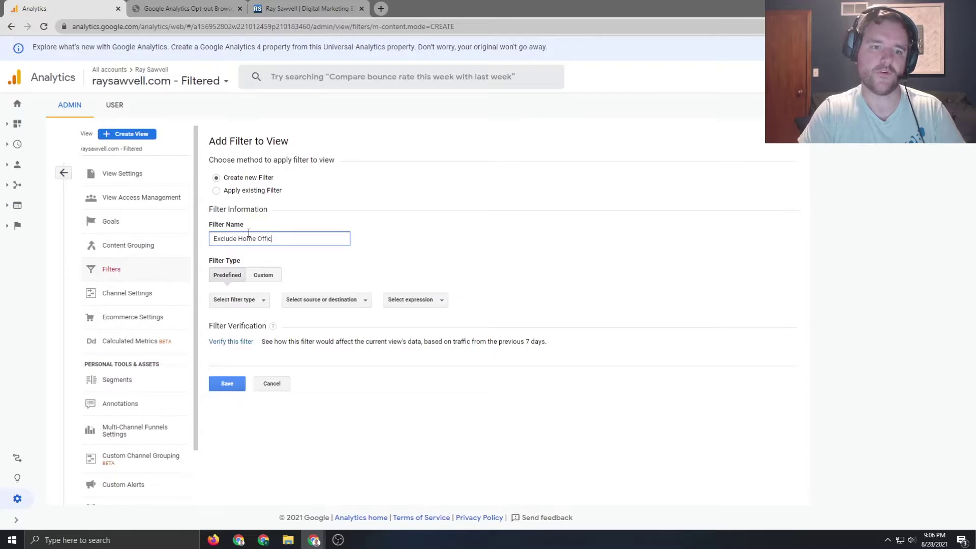
{"action": "type", "text": "e"}
{"action": "left_click", "coordinate": [263, 275]}
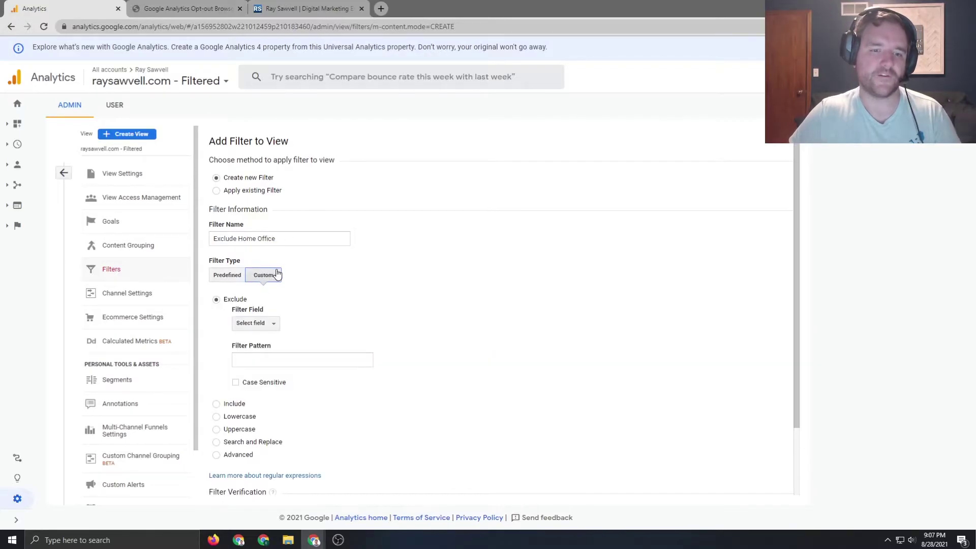
{"action": "left_click", "coordinate": [257, 325]}
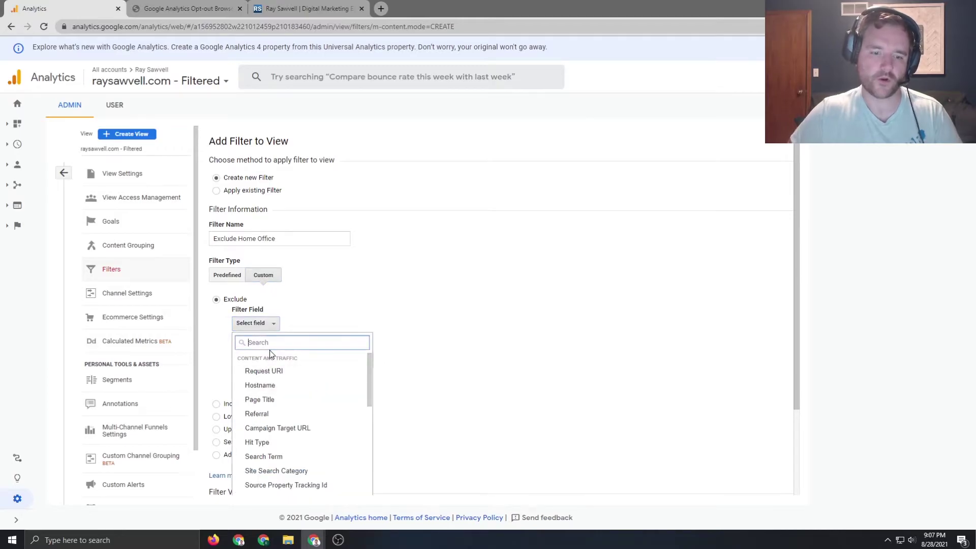
{"action": "type", "text": "ip"}
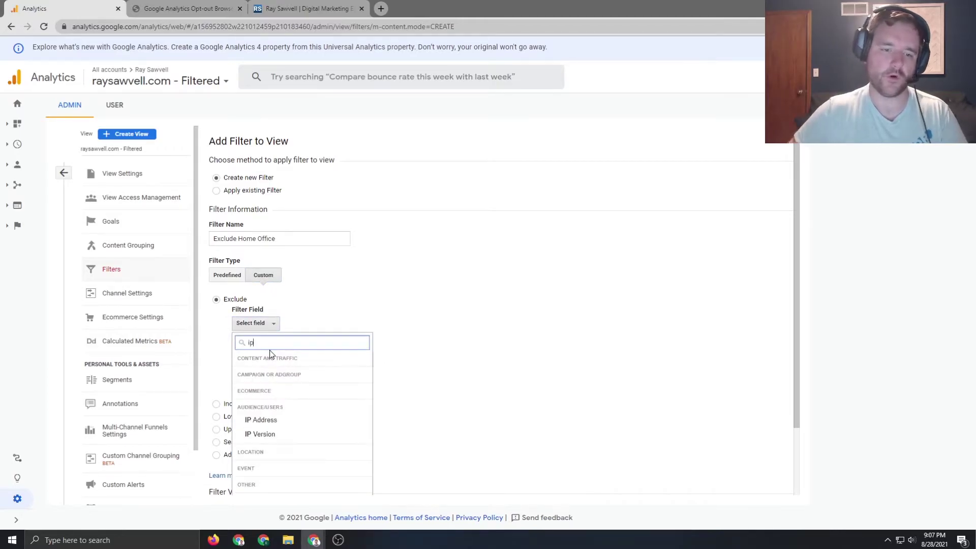
{"action": "left_click", "coordinate": [265, 421]}
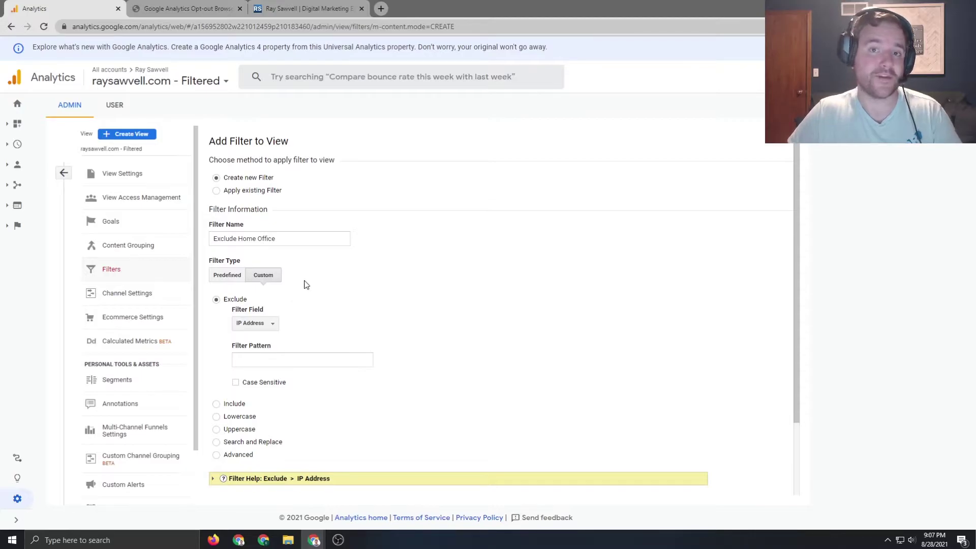
Search Google for 'what is my ip' in a new tab and select the public IP shown
{"action": "left_click", "coordinate": [380, 9]}
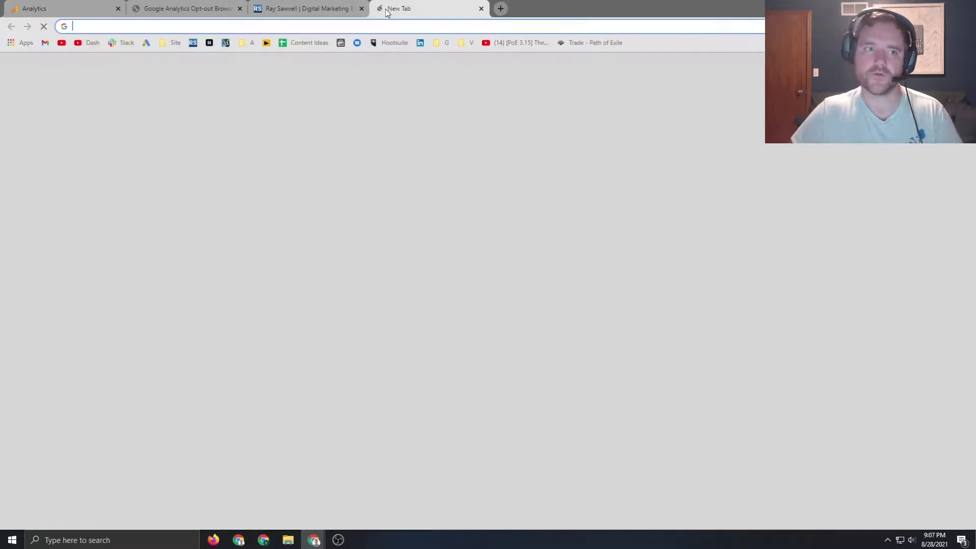
{"action": "type", "text": "what is my ip"}
{"action": "key", "text": "Return"}
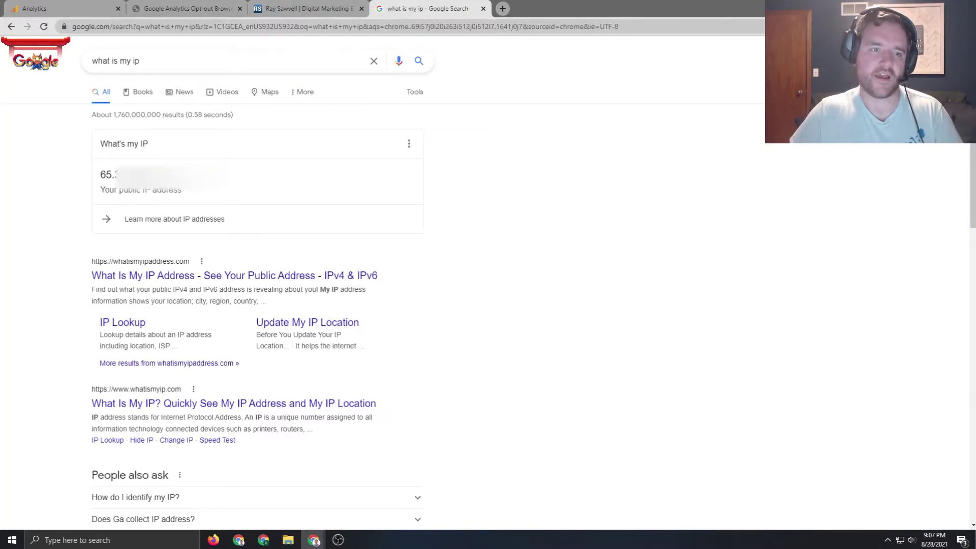
{"action": "double_click", "coordinate": [100, 174]}
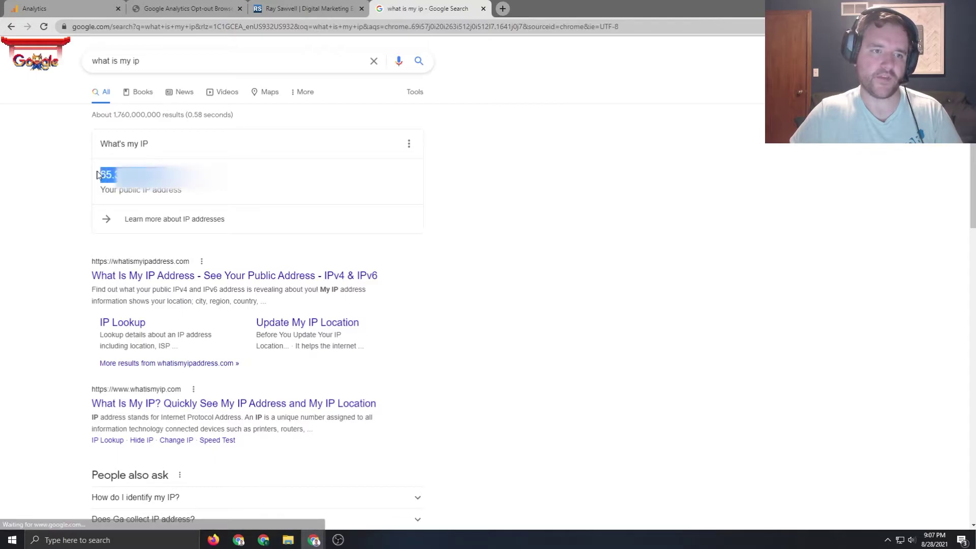
Paste the copied IP as the filter pattern and save the Exclude Home Office filter
{"action": "left_click", "coordinate": [46, 8]}
{"action": "left_click", "coordinate": [258, 359]}
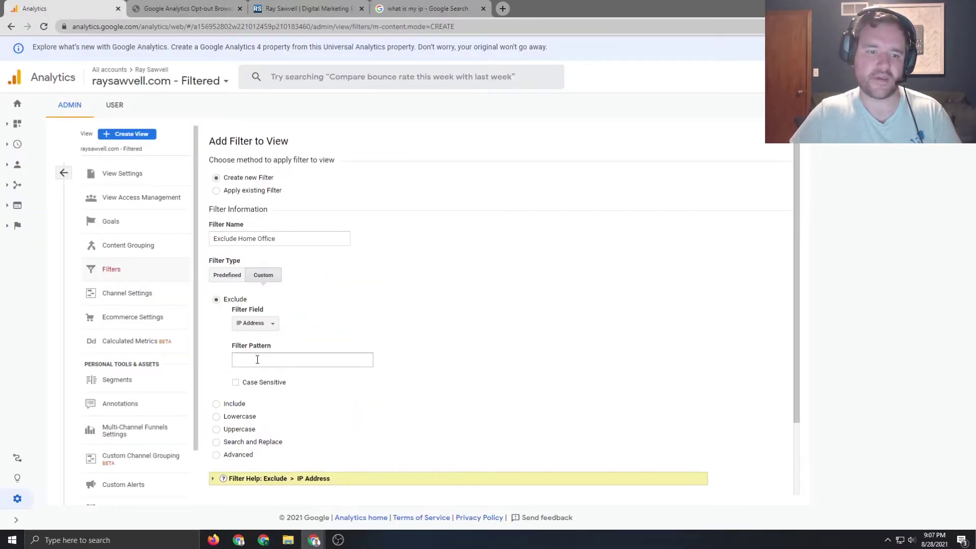
{"action": "key", "text": "ctrl+v"}
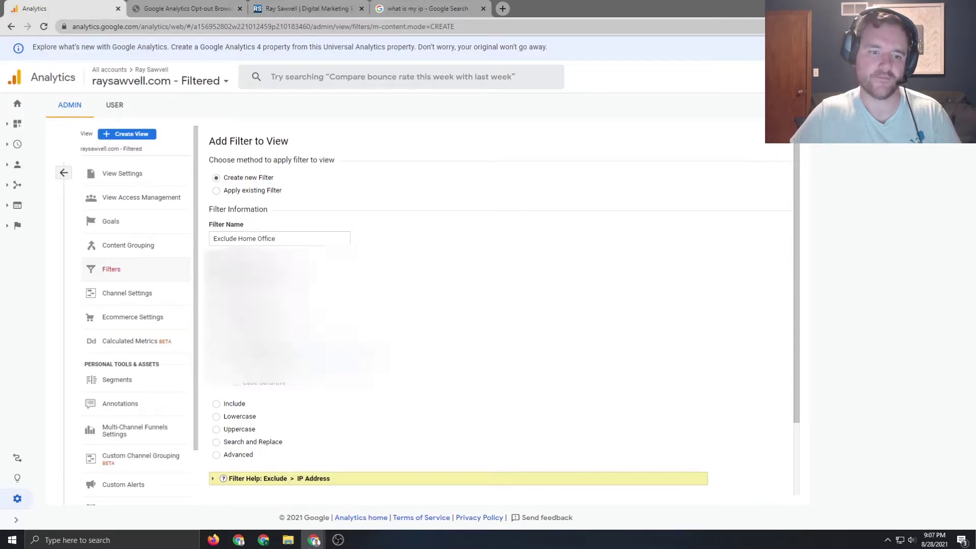
{"action": "scroll", "coordinate": [305, 330], "scroll_direction": "down", "scroll_amount": 3}
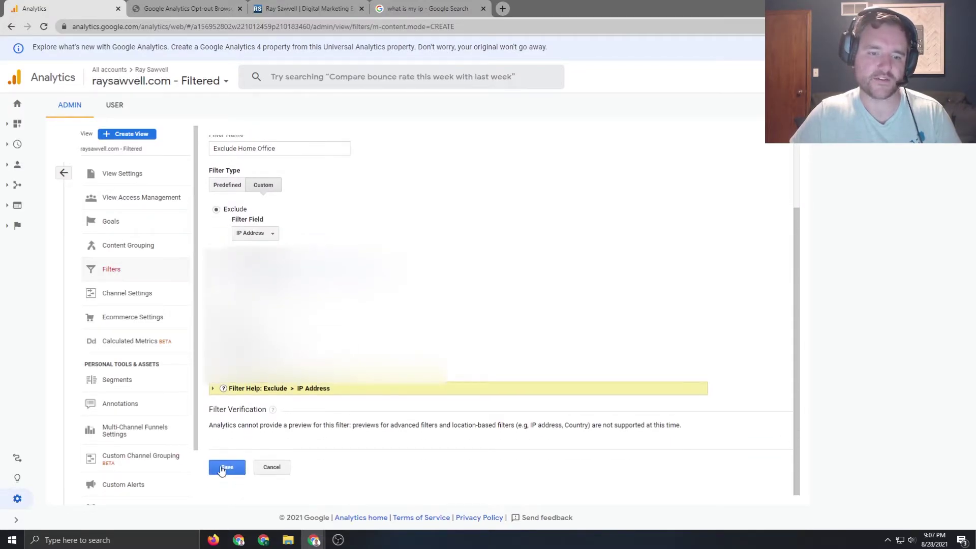
{"action": "left_click", "coordinate": [223, 469]}
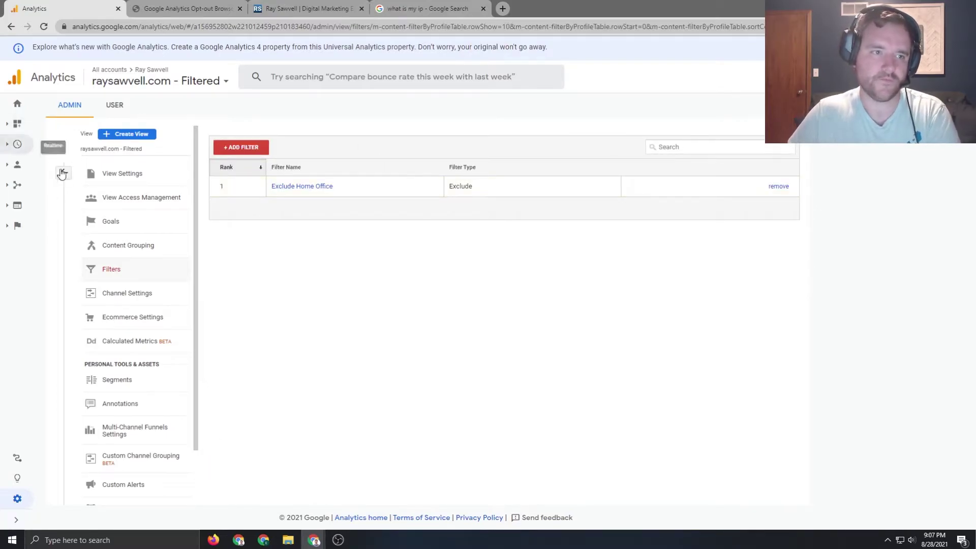
Reopen the Realtime Overview and confirm it now shows 0 active users
{"action": "left_click", "coordinate": [17, 145]}
{"action": "left_click", "coordinate": [47, 182]}
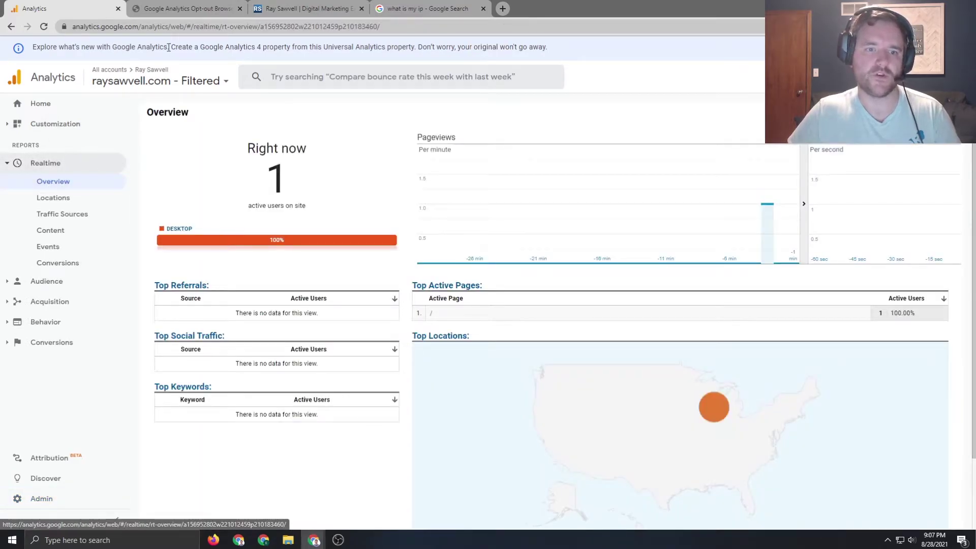
{"action": "left_click", "coordinate": [315, 6]}
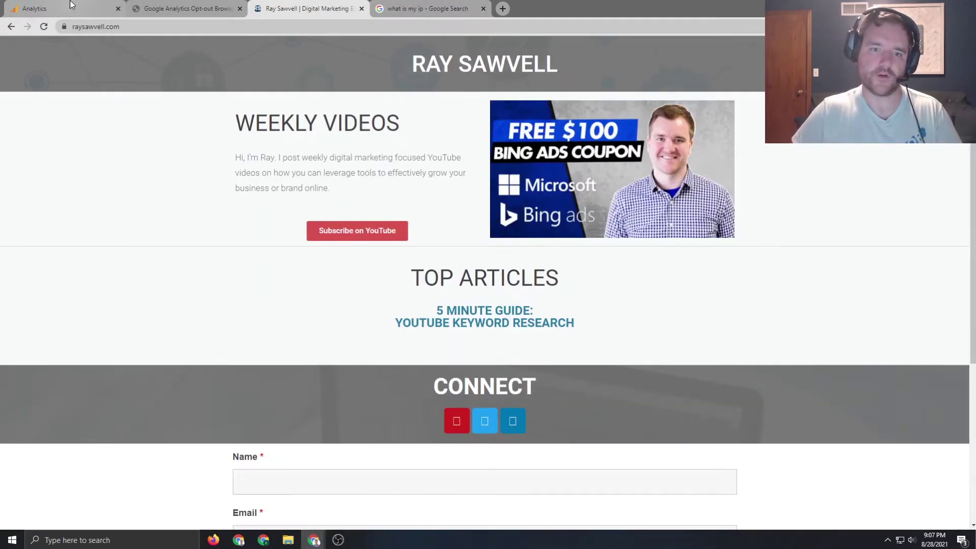
{"action": "left_click", "coordinate": [65, 6]}
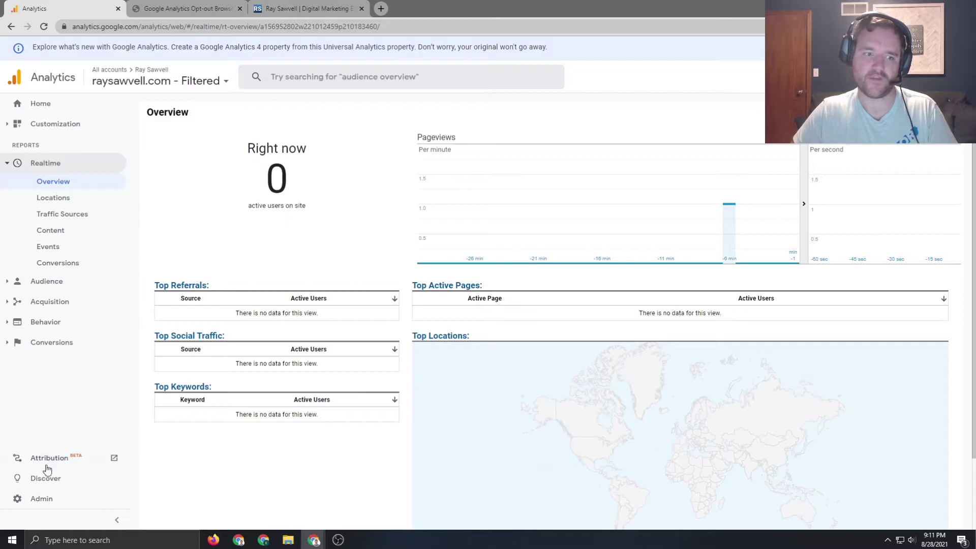
Start another view filter as a Custom filter on the IP Address field
{"action": "left_click", "coordinate": [41, 499]}
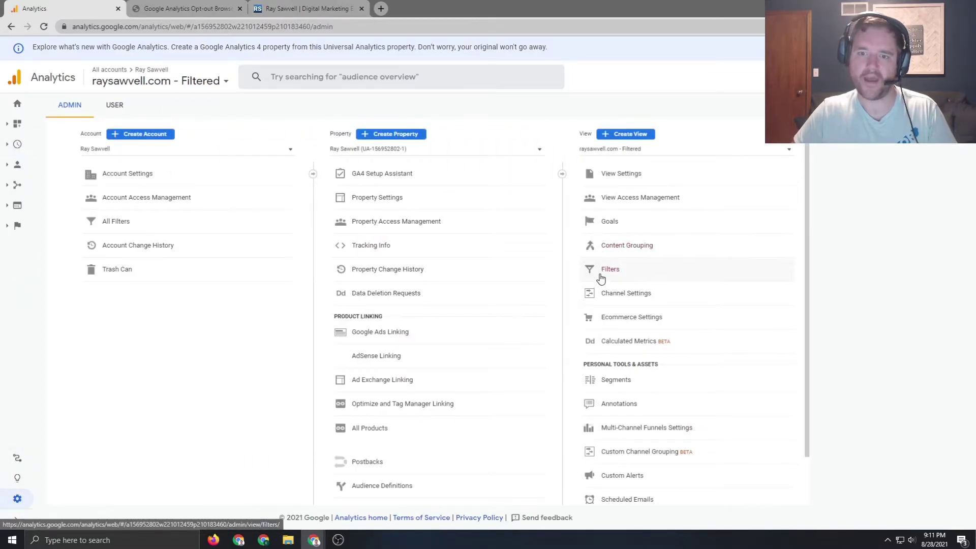
{"action": "left_click", "coordinate": [612, 275]}
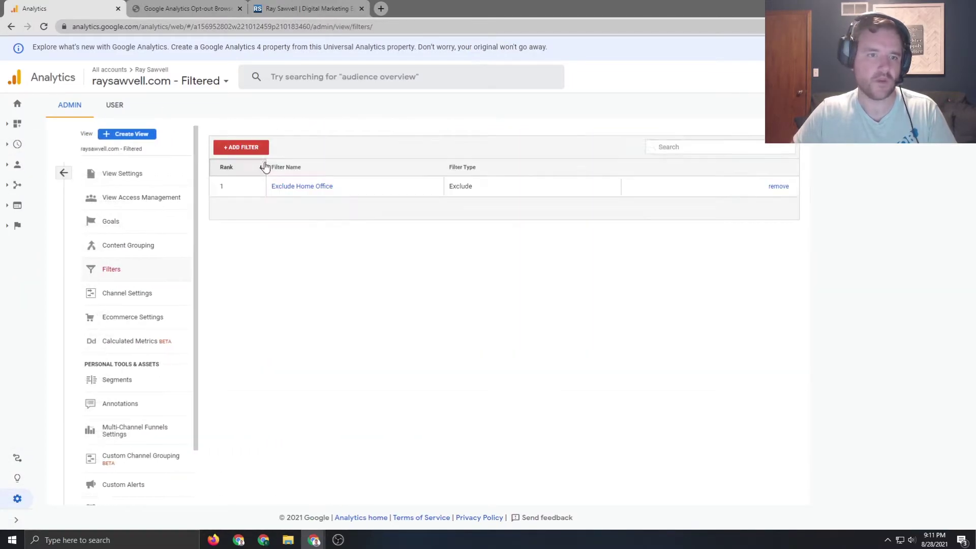
{"action": "left_click", "coordinate": [238, 148]}
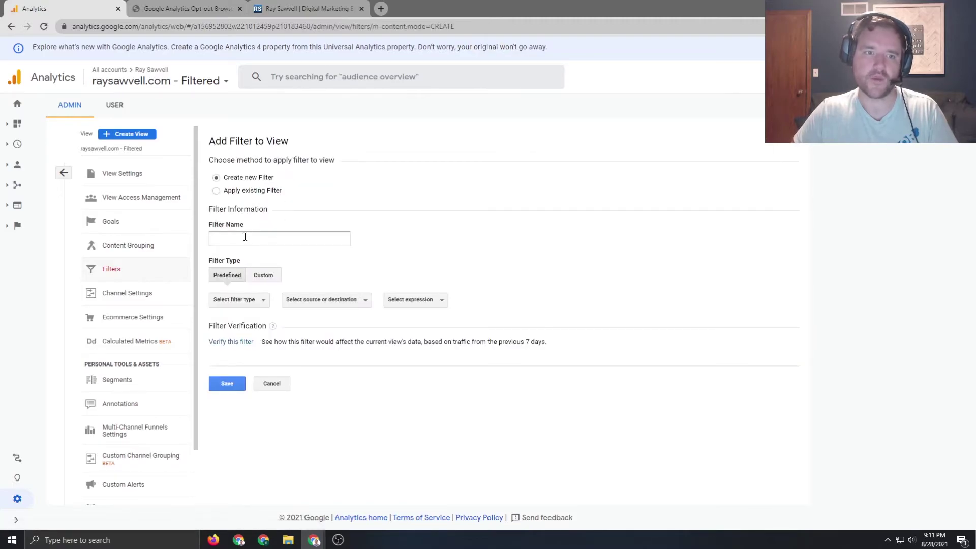
{"action": "left_click", "coordinate": [269, 276]}
{"action": "left_click", "coordinate": [249, 322]}
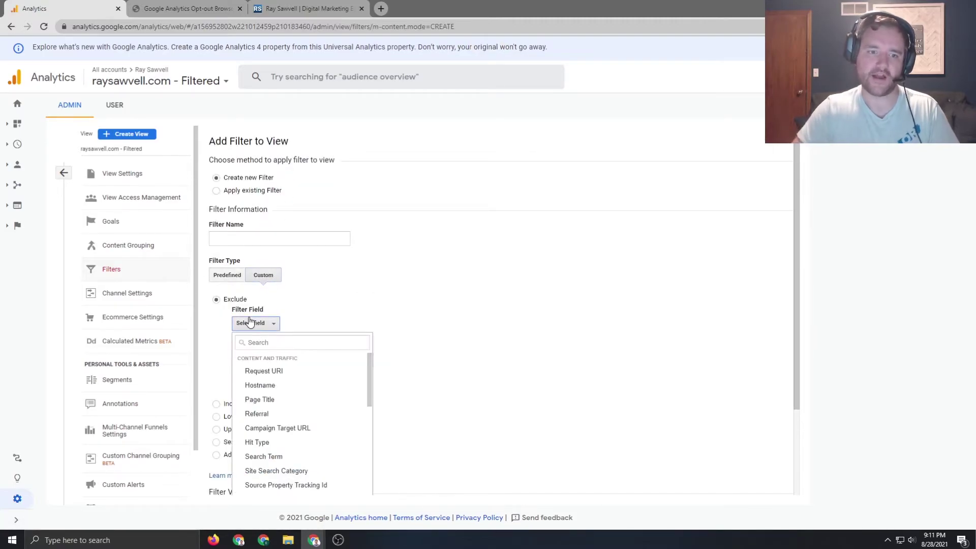
{"action": "left_click", "coordinate": [297, 342]}
{"action": "type", "text": "ip"}
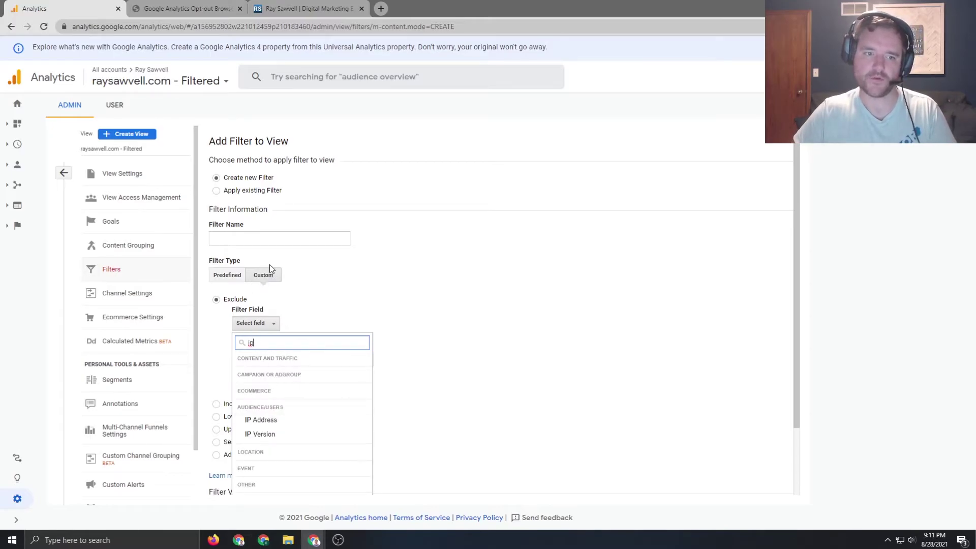
{"action": "left_click", "coordinate": [254, 419]}
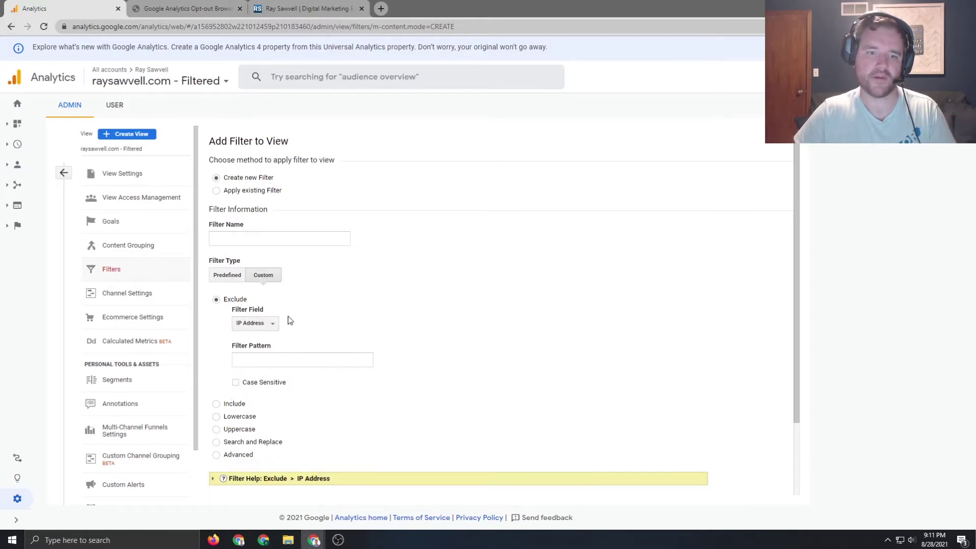
Keep the filter on Exclude and enter the IP pattern 192.168.1.*
{"action": "left_click", "coordinate": [235, 357]}
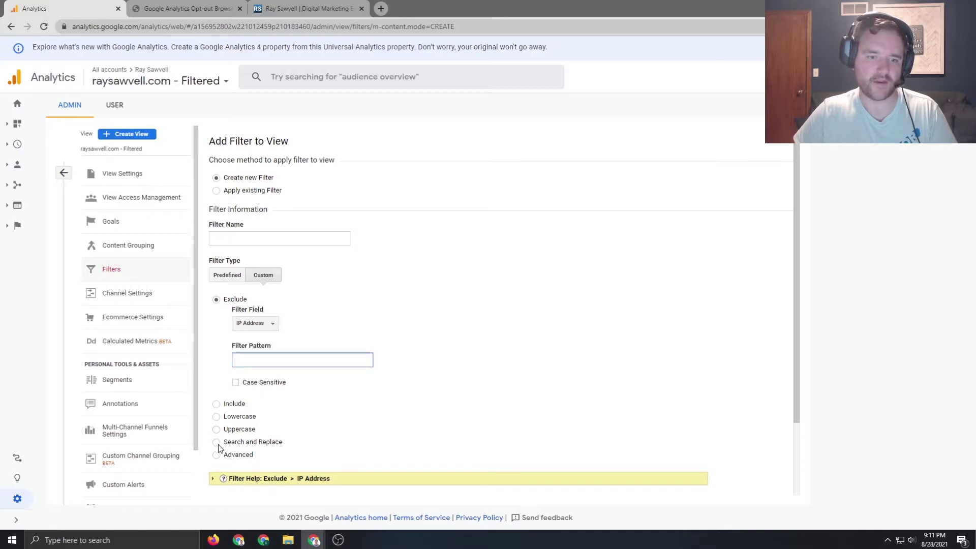
{"action": "scroll", "coordinate": [227, 443], "scroll_direction": "down", "scroll_amount": 1}
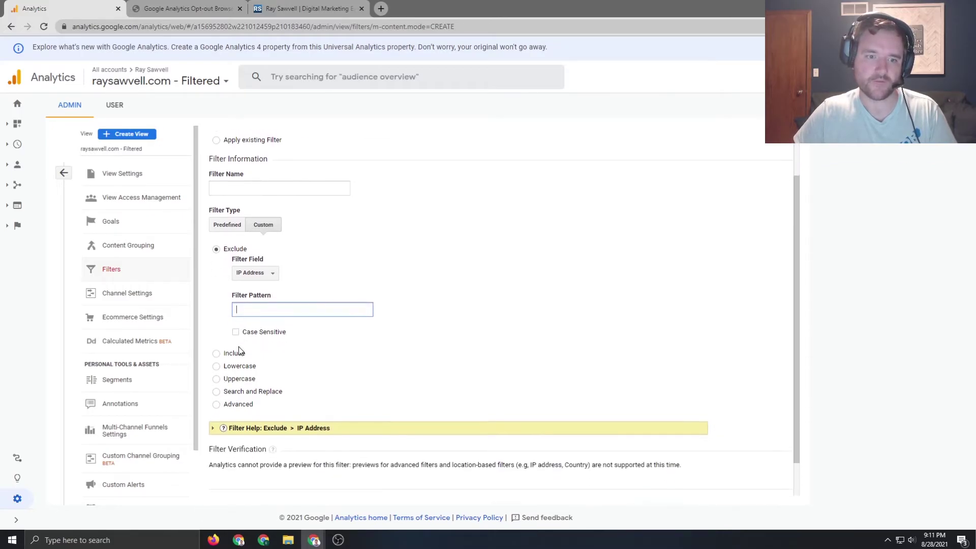
{"action": "left_click", "coordinate": [216, 405]}
{"action": "left_click", "coordinate": [216, 248]}
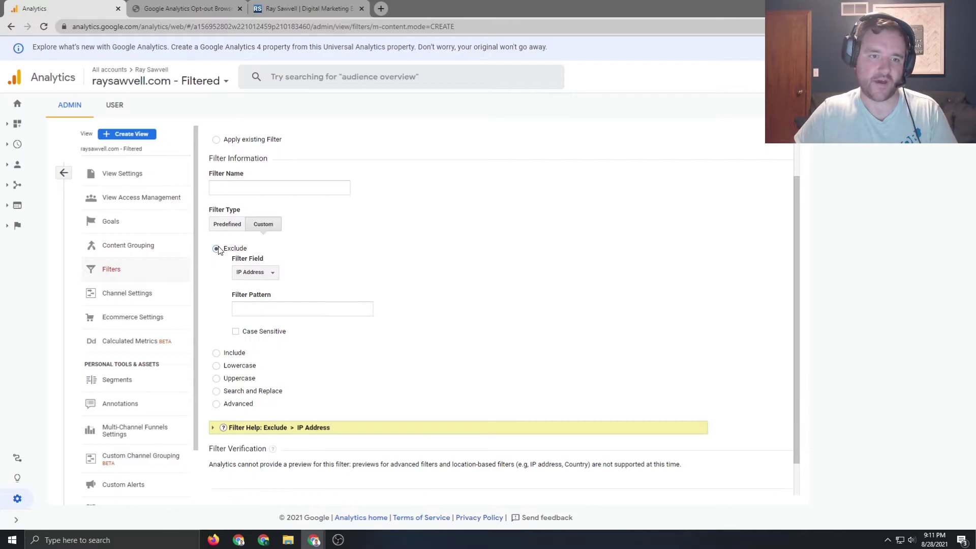
{"action": "left_click", "coordinate": [251, 310]}
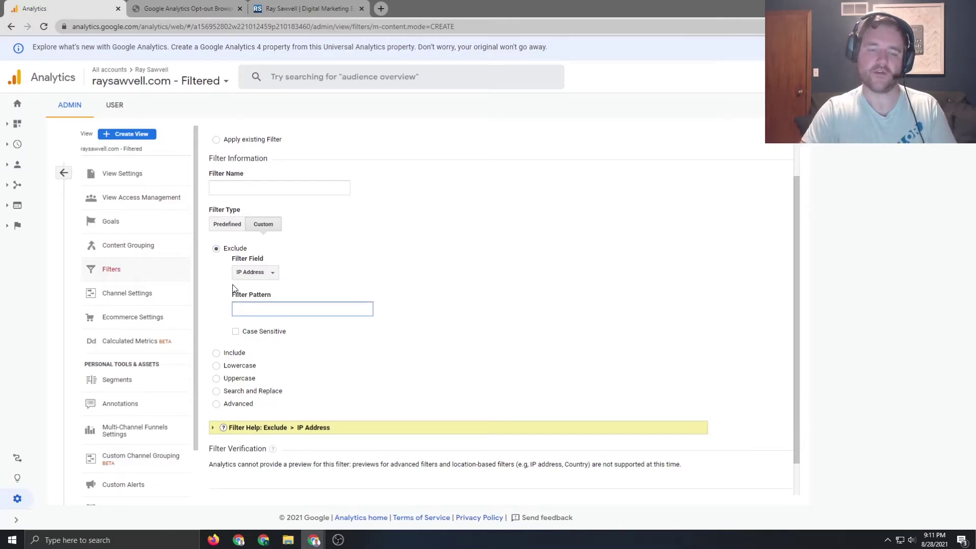
{"action": "type", "text": "192"}
{"action": "key", "text": "BackSpace"}
{"action": "key", "text": "BackSpace"}
{"action": "key", "text": "BackSpace"}
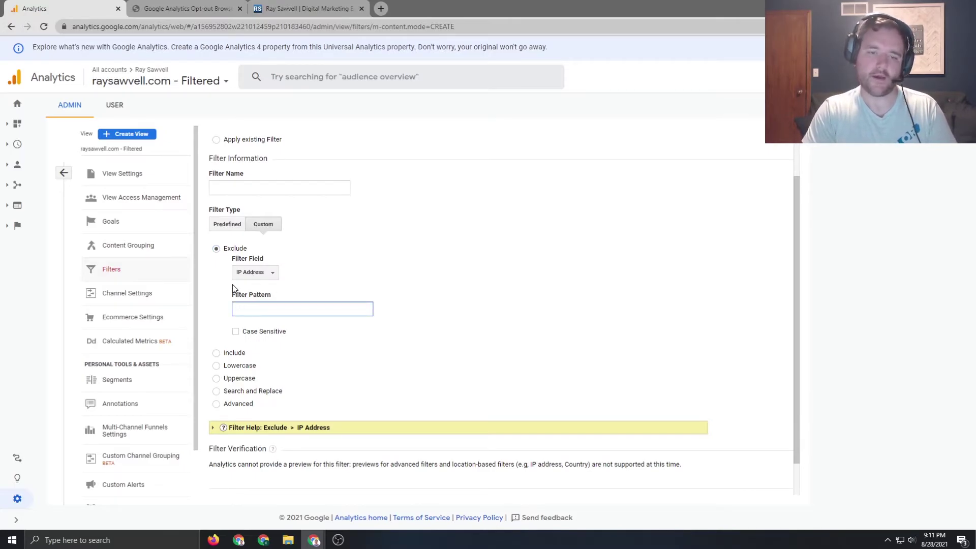
{"action": "type", "text": "192.168.1"}
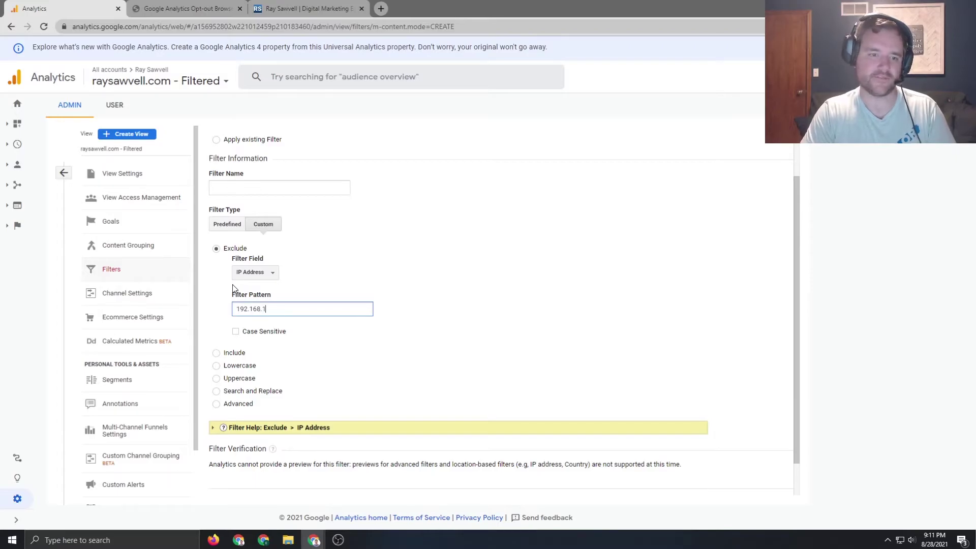
{"action": "type", "text": "*"}
{"action": "key", "text": "BackSpace"}
{"action": "type", "text": ".*"}
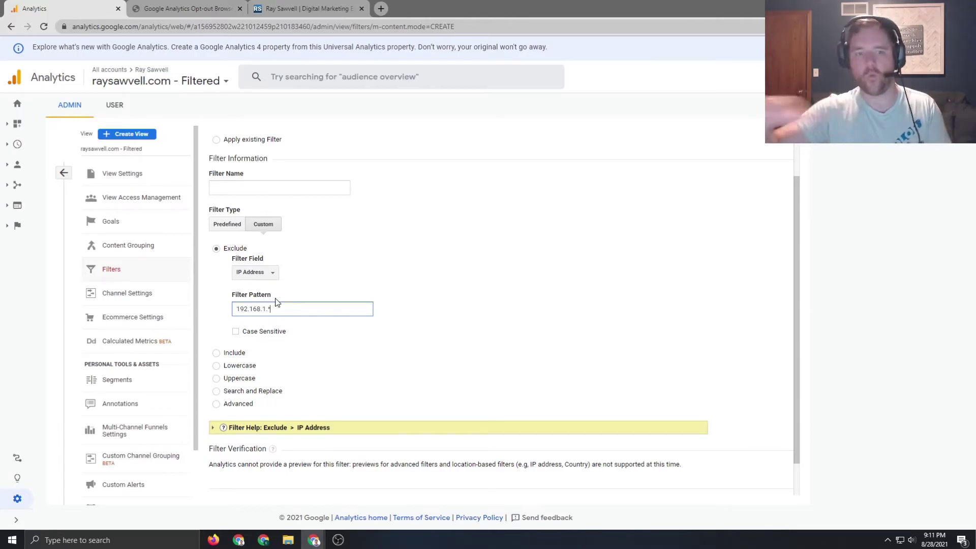
{"action": "key", "text": "ctrl+a"}
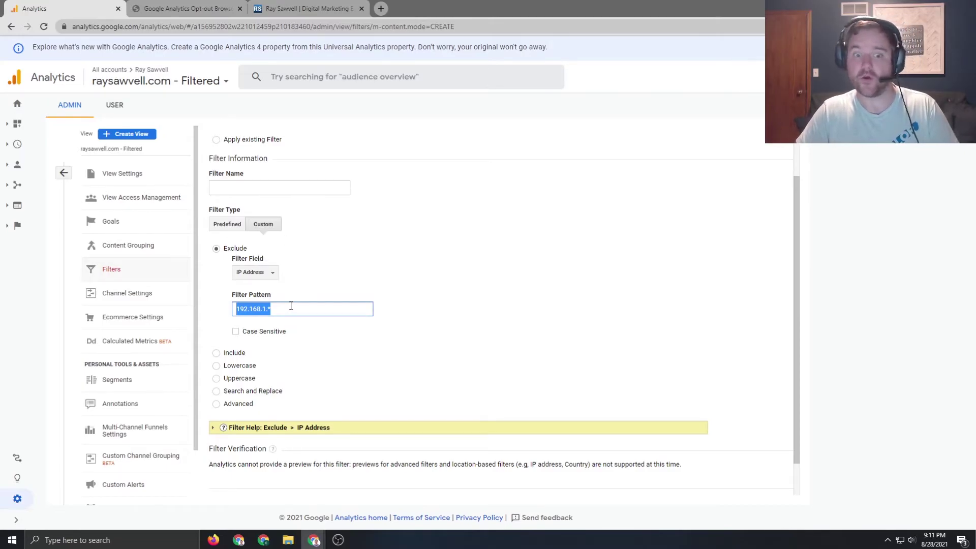
{"action": "left_click", "coordinate": [406, 236]}
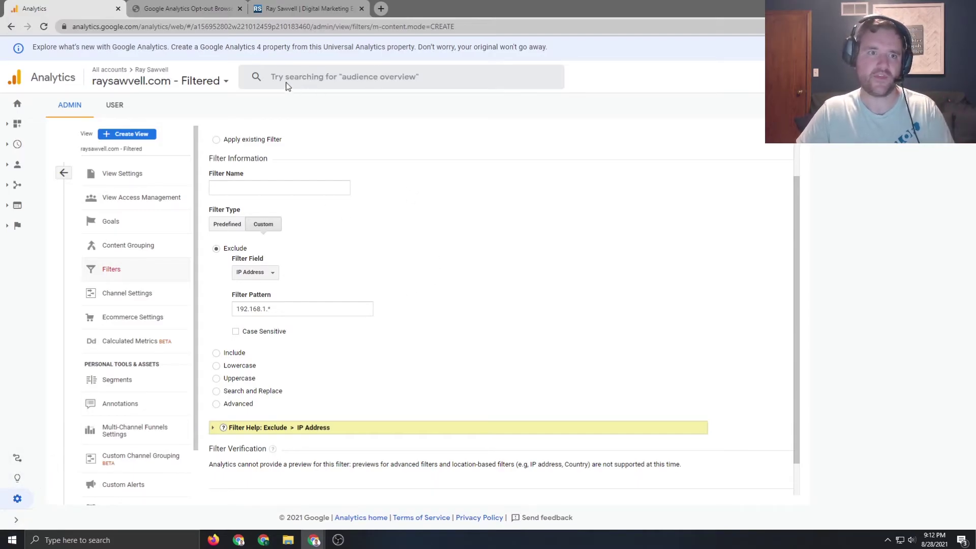
Add the Google Analytics Opt-out Add-on to Chrome from the Chrome Web Store
{"action": "left_click", "coordinate": [179, 11]}
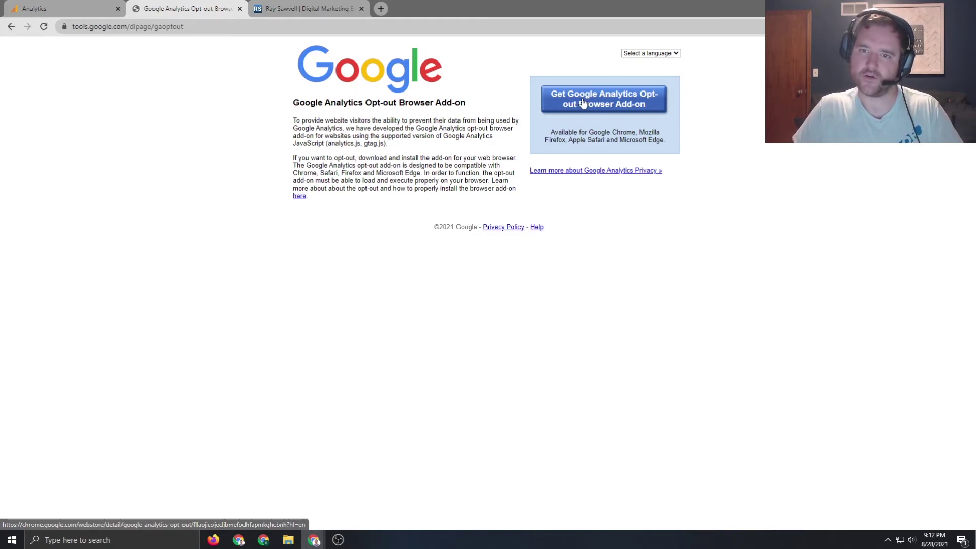
{"action": "left_click", "coordinate": [626, 96]}
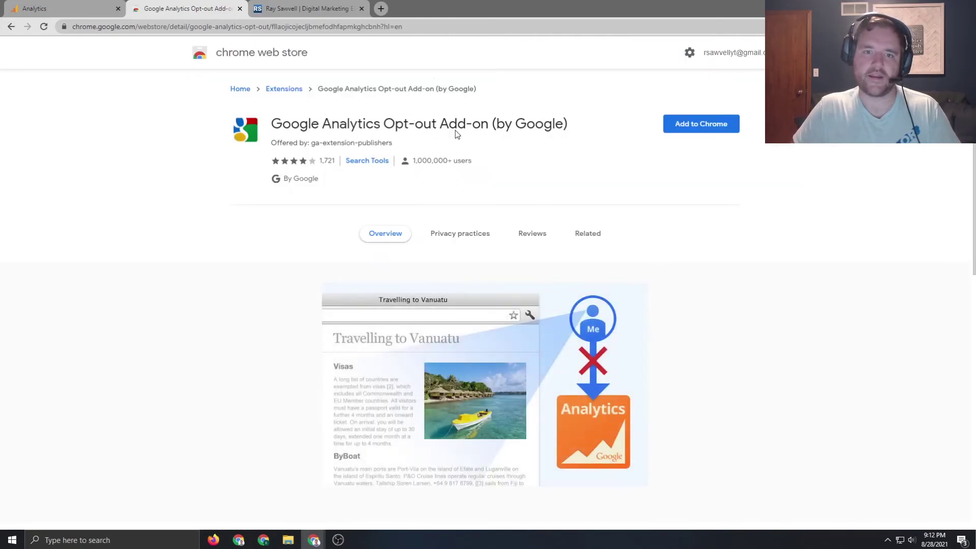
{"action": "left_click", "coordinate": [675, 125]}
{"action": "left_click", "coordinate": [504, 111]}
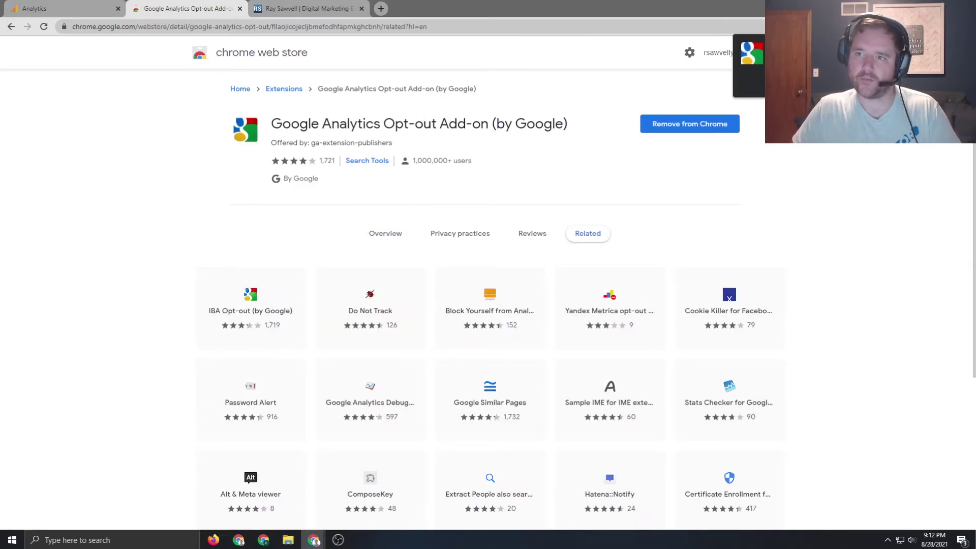
{"action": "left_click", "coordinate": [290, 6]}
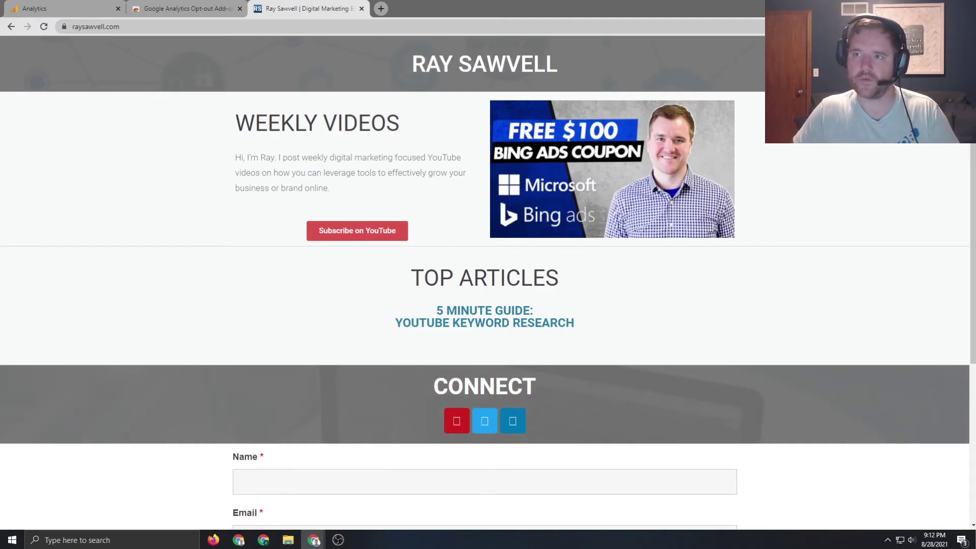
Check the opt-out add-on's site access in Chrome's Extensions menu, then close the menus
{"action": "left_click", "coordinate": [930, 27]}
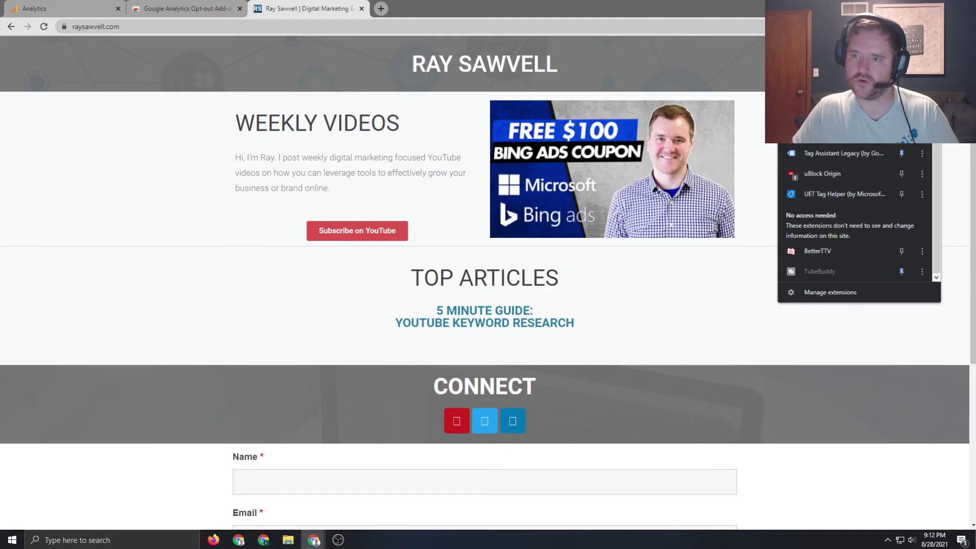
{"action": "key", "text": "Escape"}
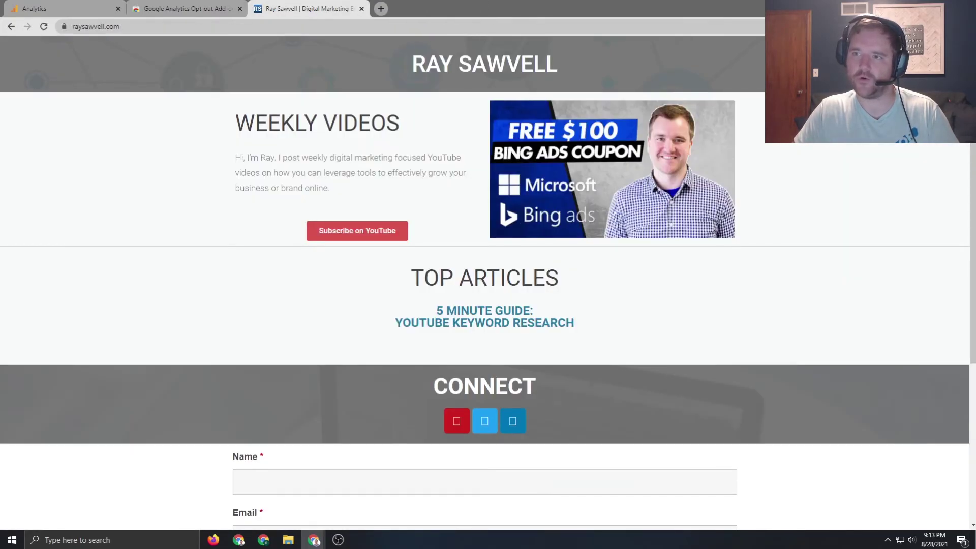
{"action": "mouse_move", "coordinate": [782, 58]}
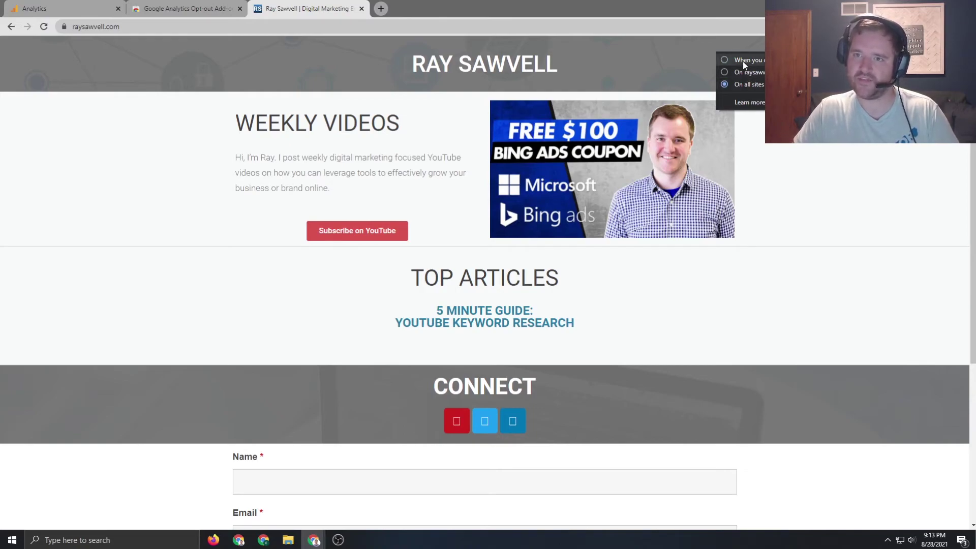
{"action": "left_click", "coordinate": [827, 189]}
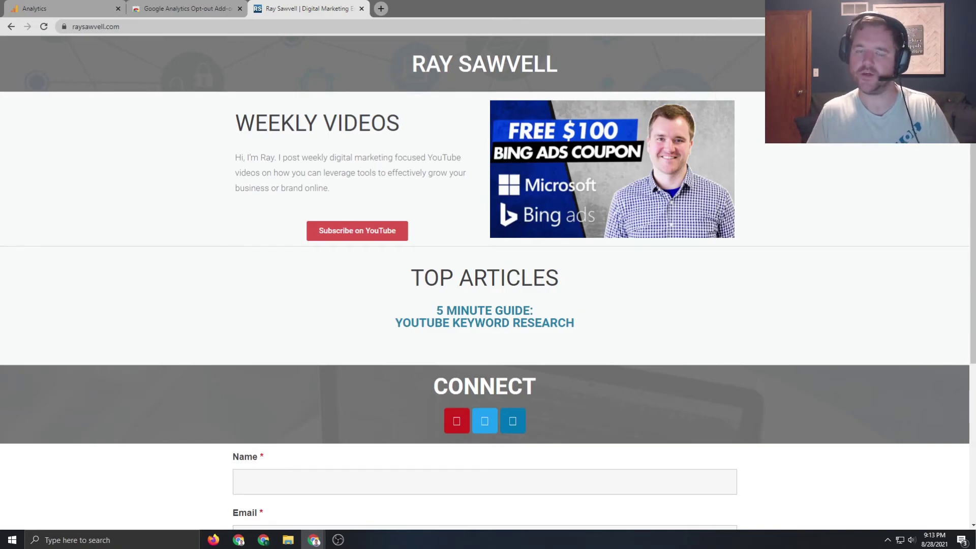
{"action": "key", "text": "ctrl+1"}
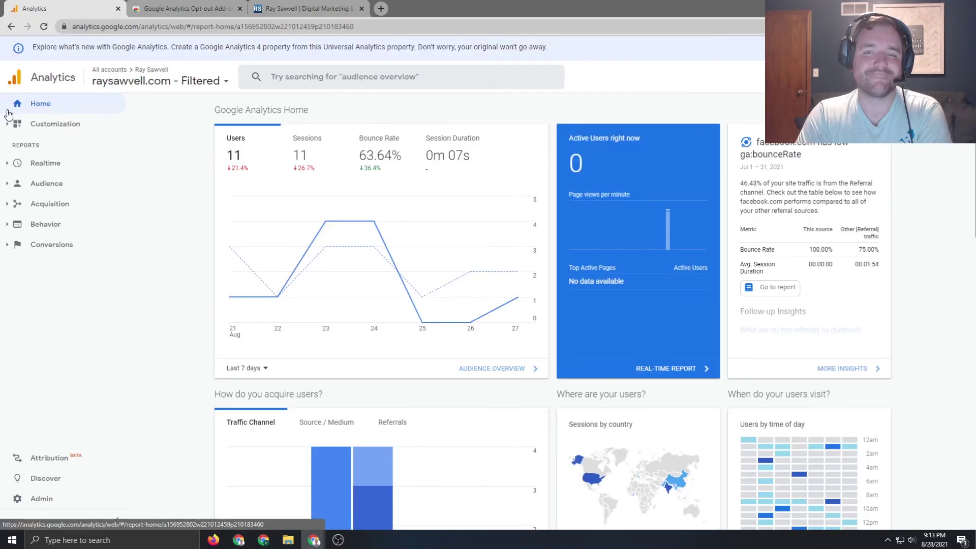